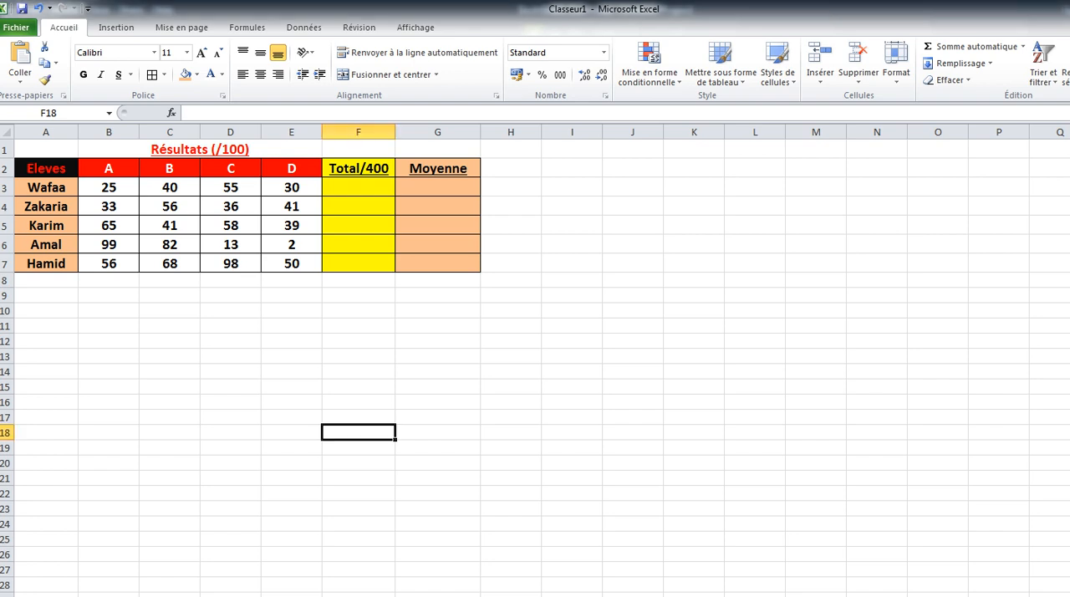
Calculate the first student's total in F3 with the automatic sum formula =SOMME(B3:E3).
{"action": "left_click", "coordinate": [359, 187]}
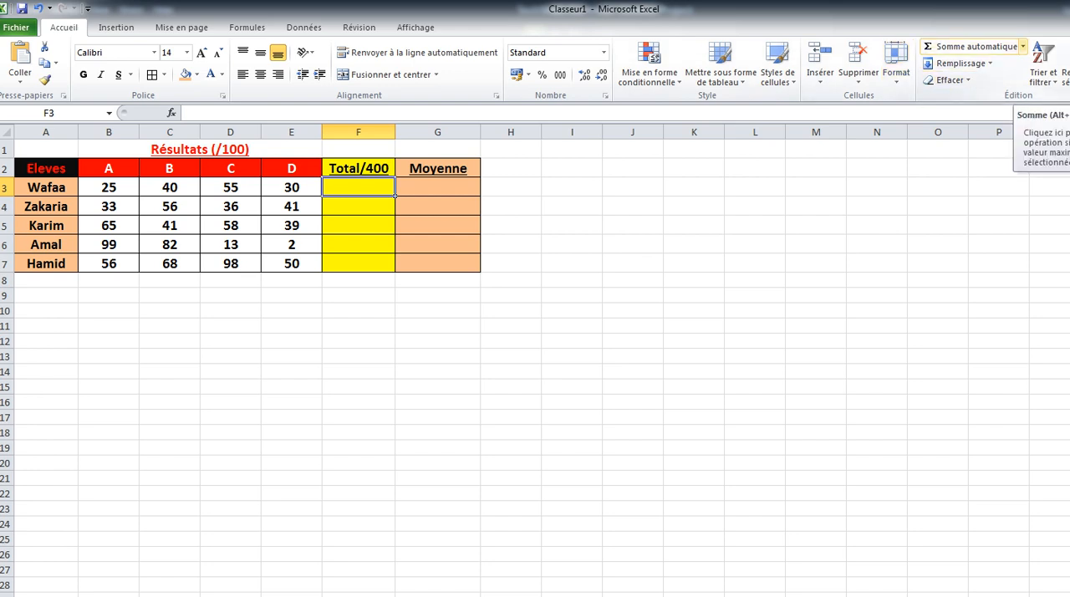
{"action": "left_click", "coordinate": [1022, 46]}
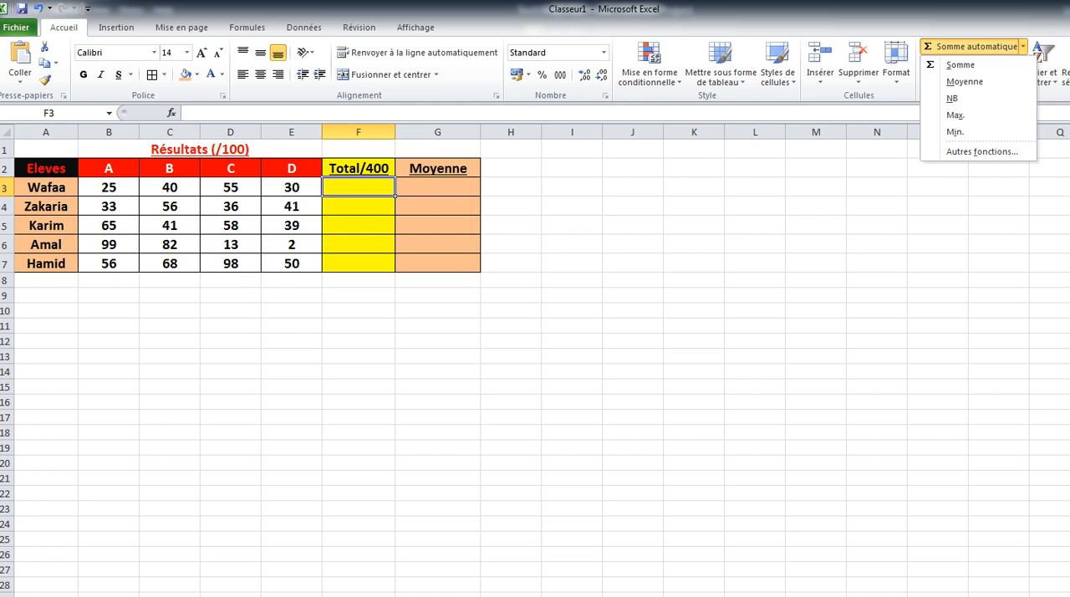
{"action": "left_click", "coordinate": [959, 64]}
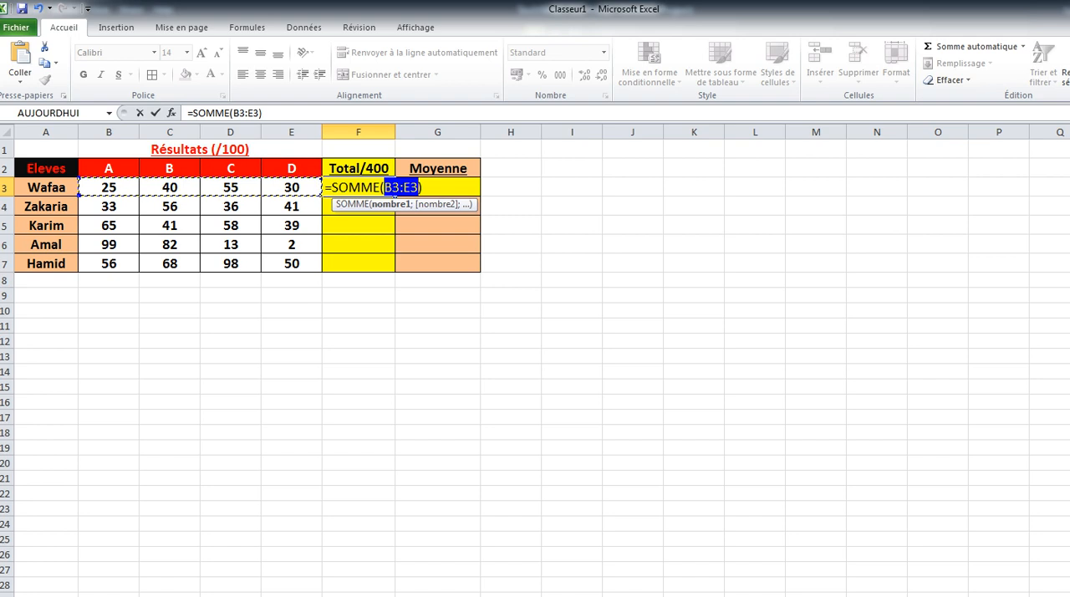
{"action": "key", "text": "Return"}
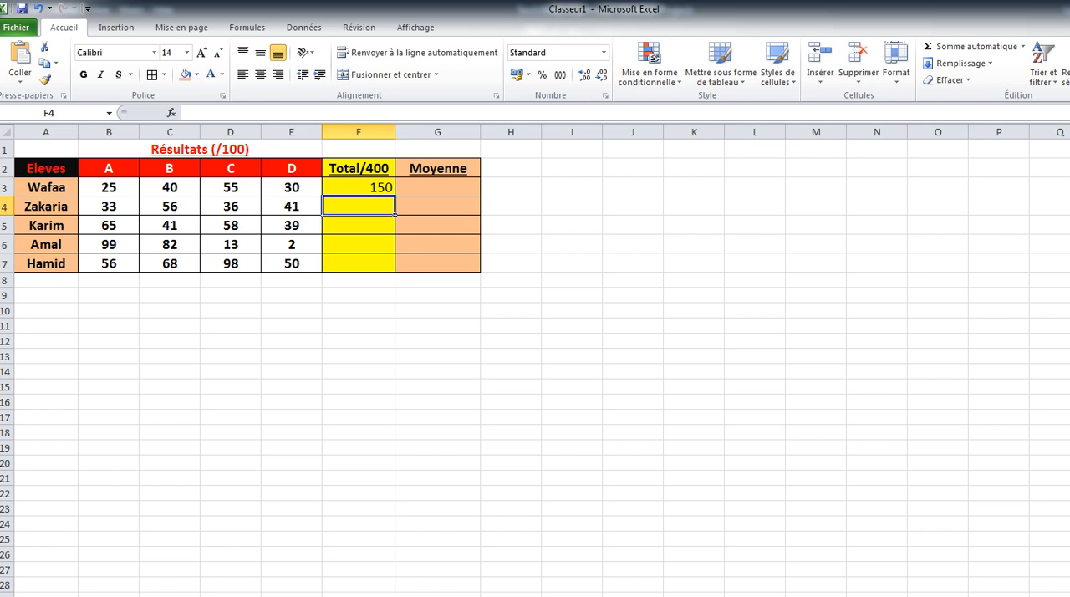
Fill the sum formula from F3 down to F7 and check the copied formulas in F3 to F5.
{"action": "left_click", "coordinate": [359, 187]}
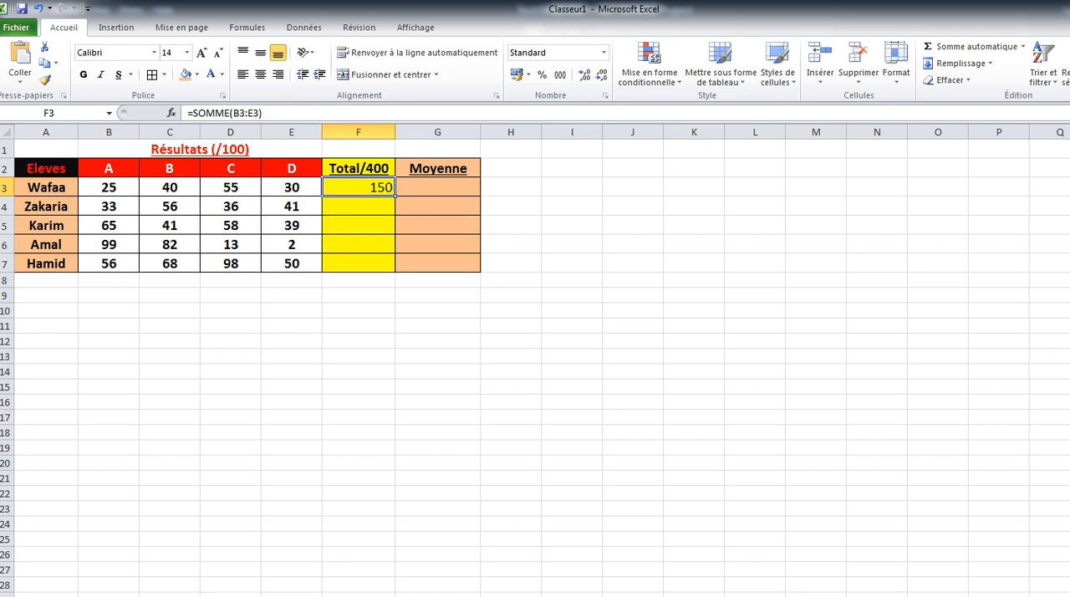
{"action": "left_click_drag", "start_coordinate": [395, 197], "coordinate": [396, 270]}
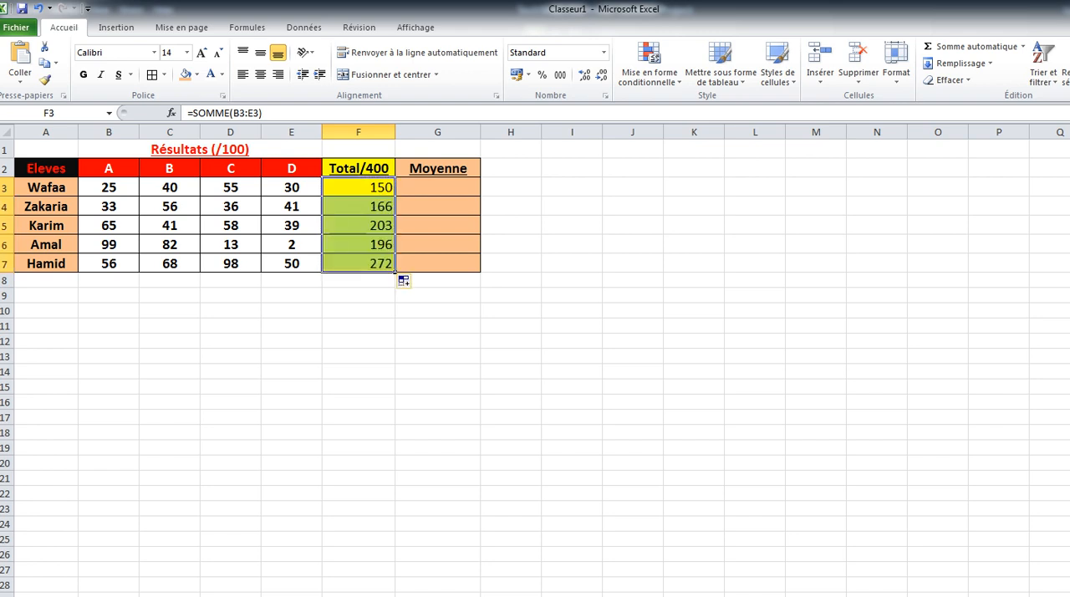
{"action": "left_click", "coordinate": [358, 207]}
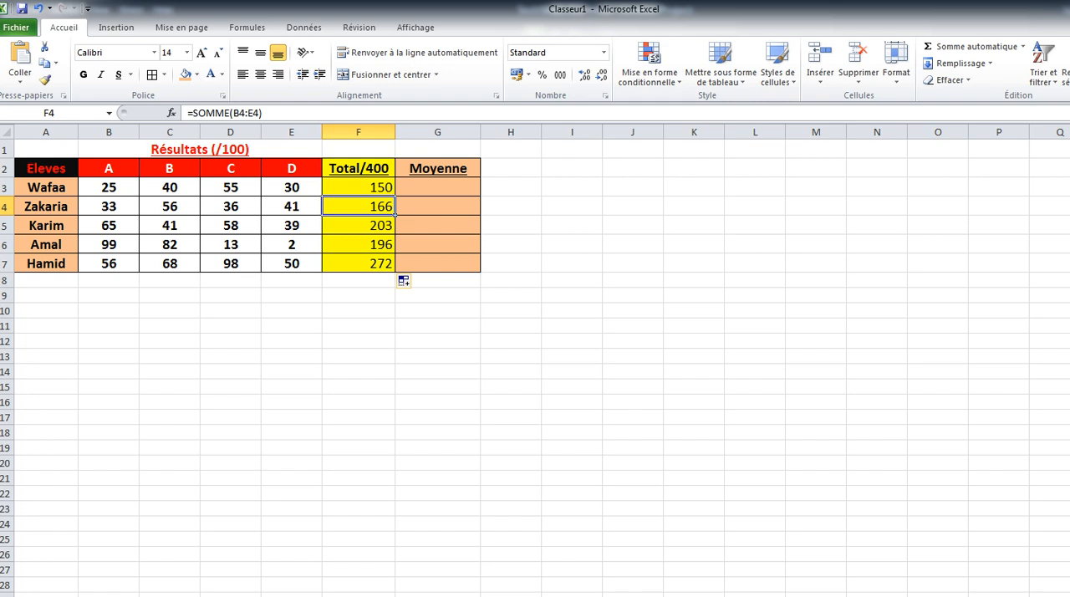
{"action": "left_click", "coordinate": [359, 187]}
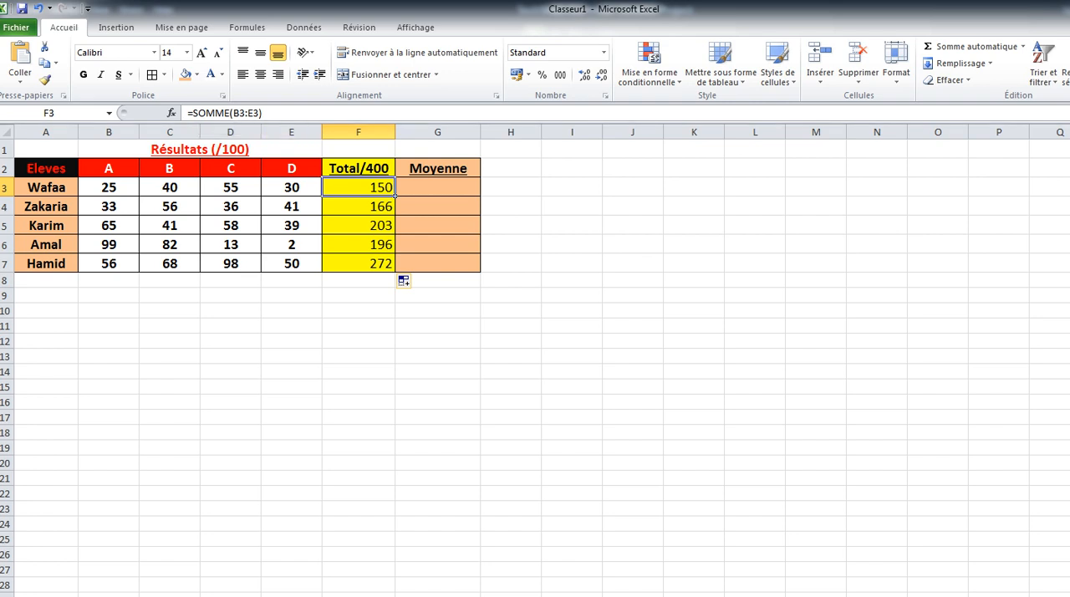
{"action": "left_click", "coordinate": [358, 207]}
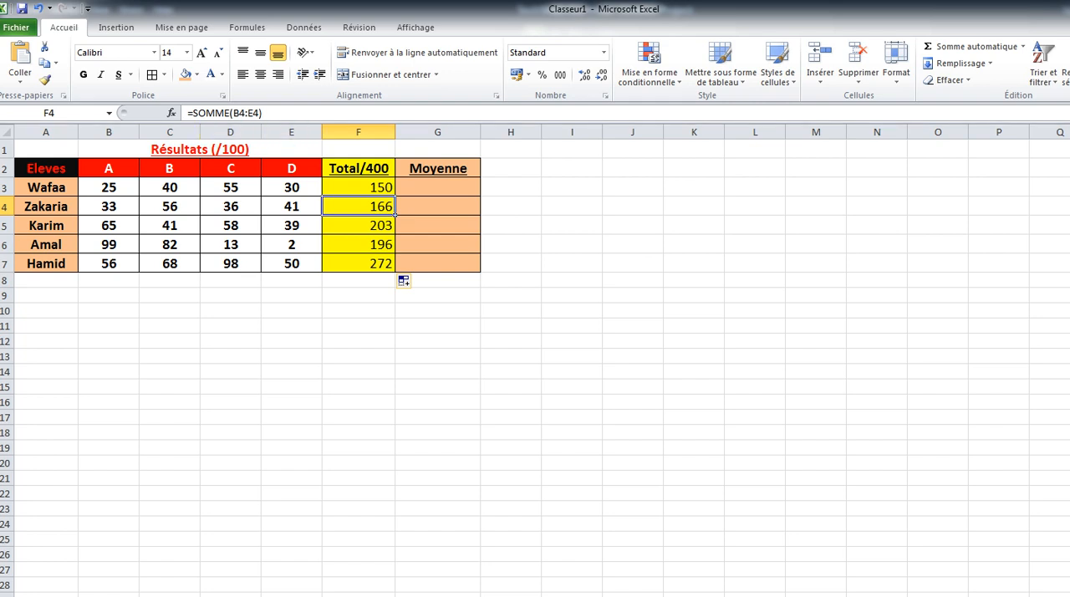
{"action": "left_click", "coordinate": [359, 225]}
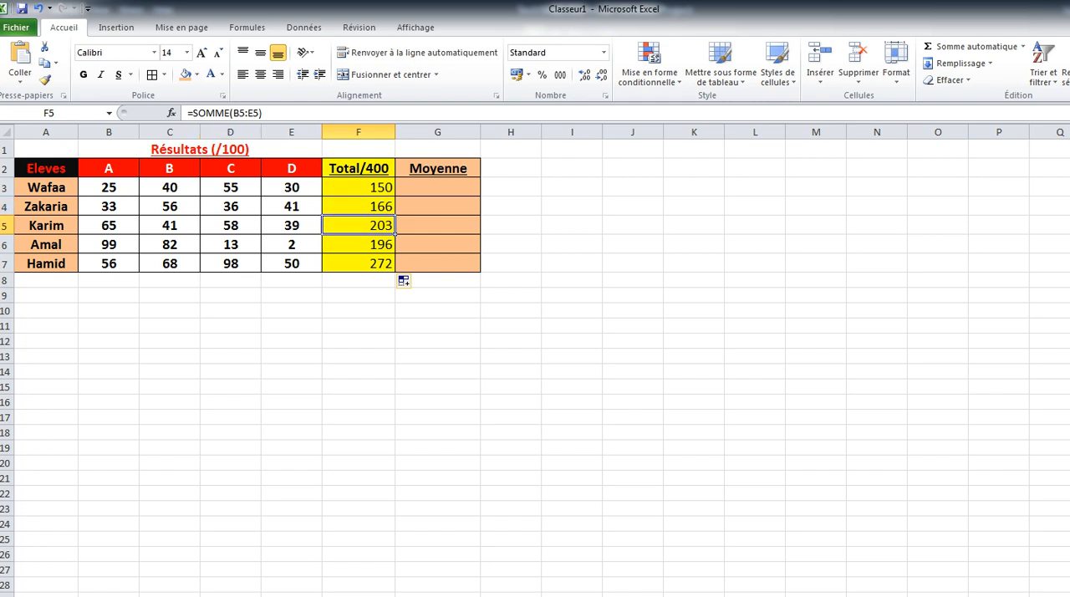
Calculate the first student's average in G3 with the Moyenne function, correcting its range so the formula reads =MOYENNE(B3:E3).
{"action": "left_click", "coordinate": [438, 187]}
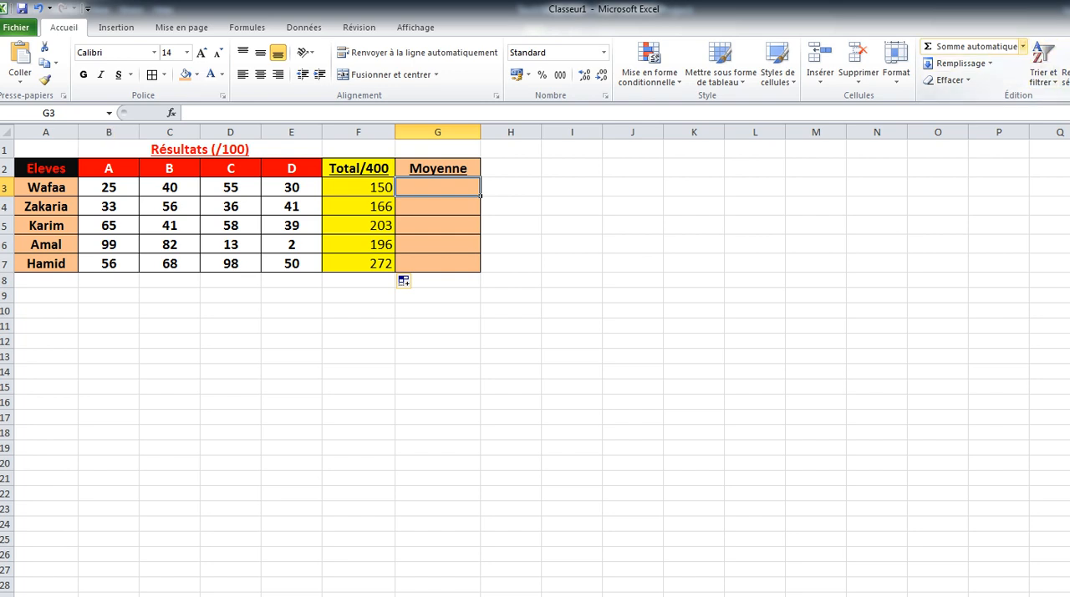
{"action": "left_click", "coordinate": [1022, 46]}
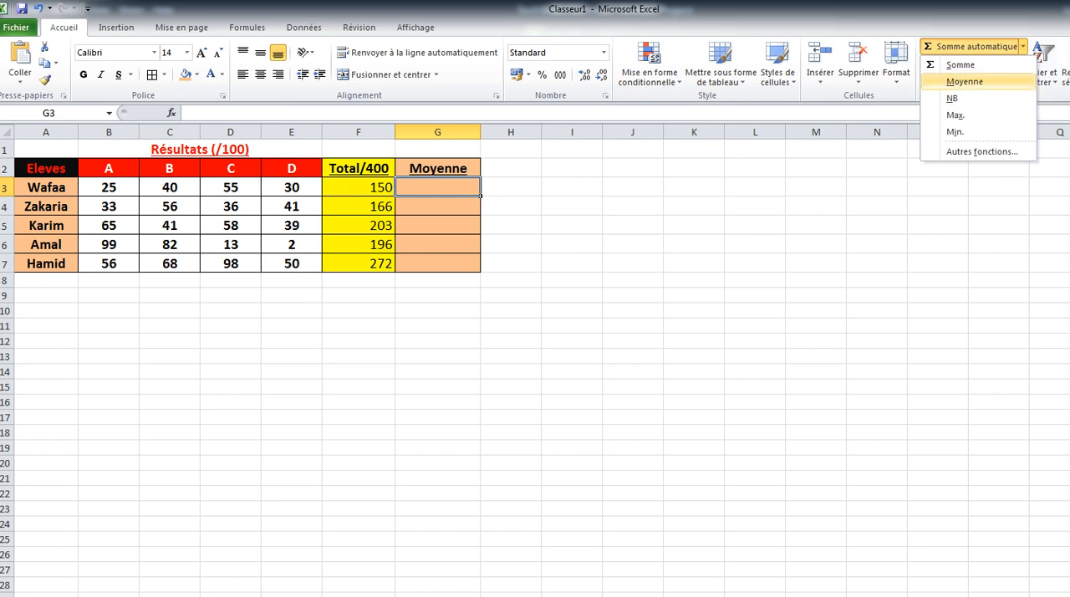
{"action": "left_click", "coordinate": [964, 81]}
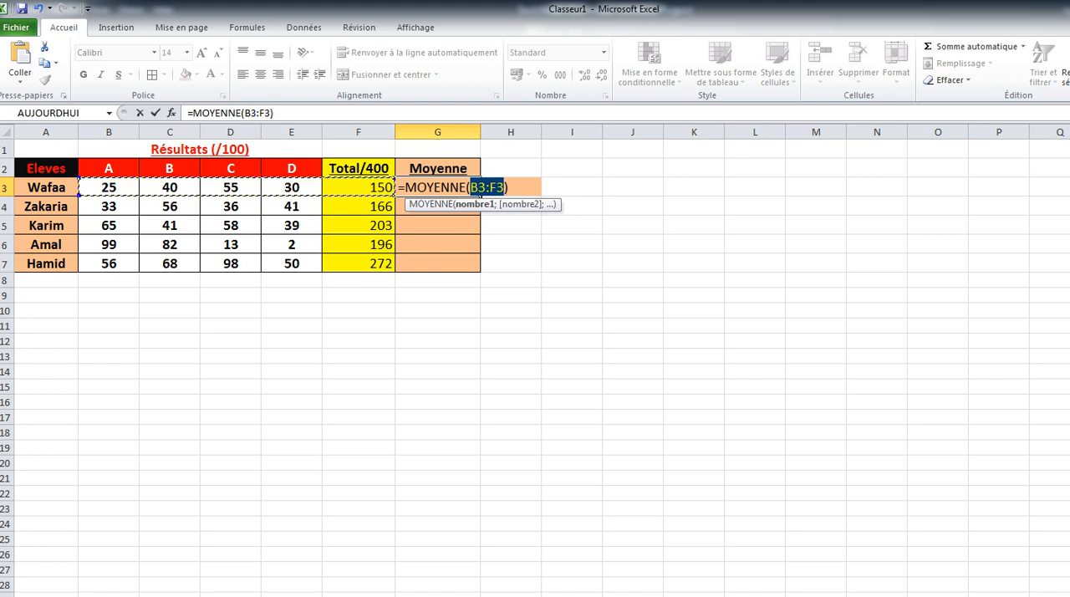
{"action": "left_click", "coordinate": [497, 187]}
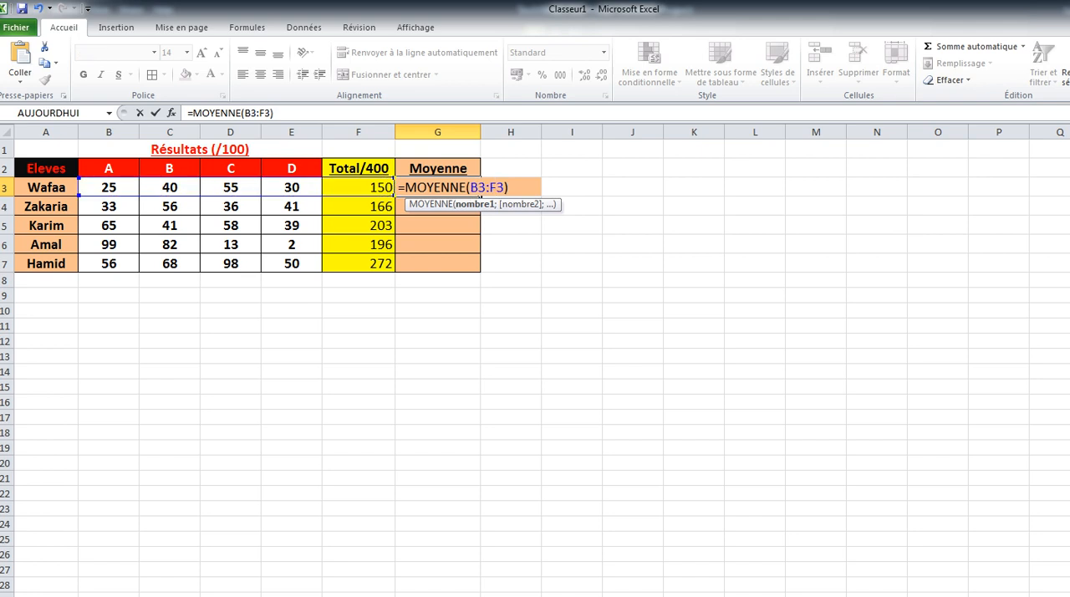
{"action": "key", "text": "BackSpace"}
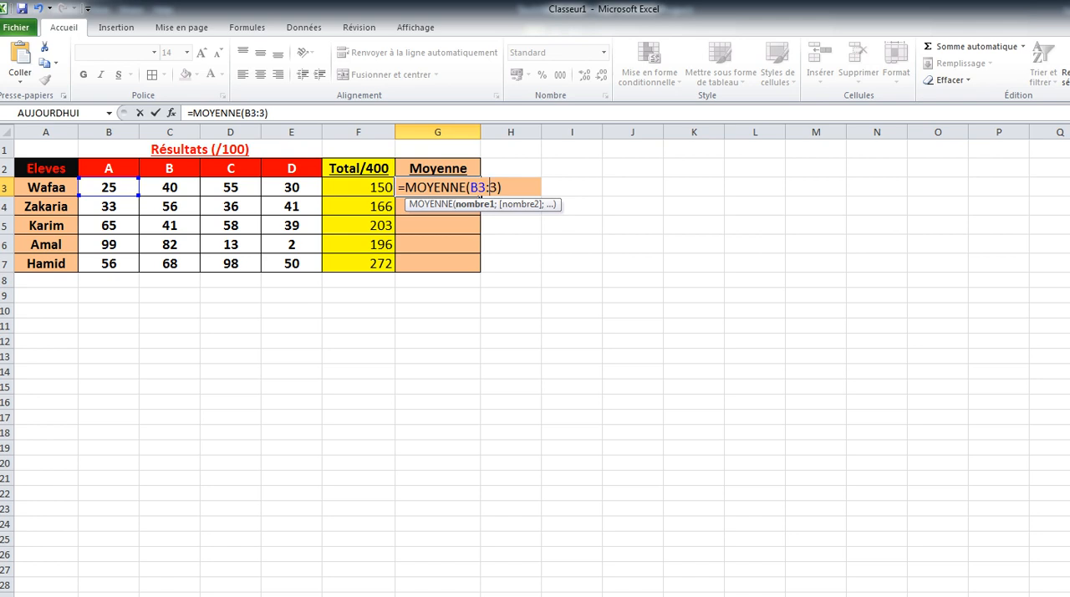
{"action": "type", "text": "E"}
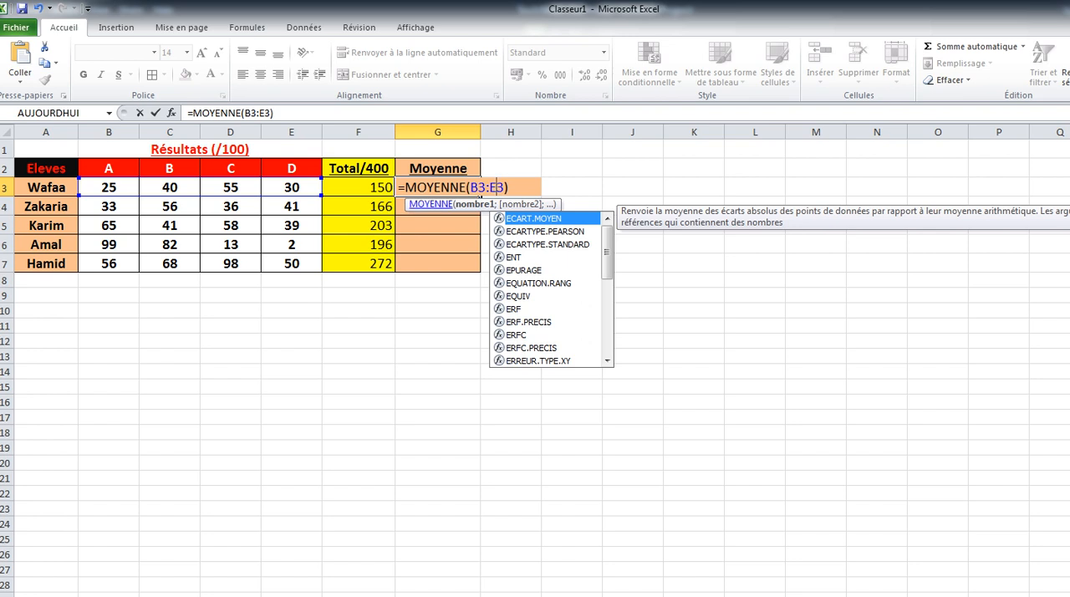
{"action": "key", "text": "Return"}
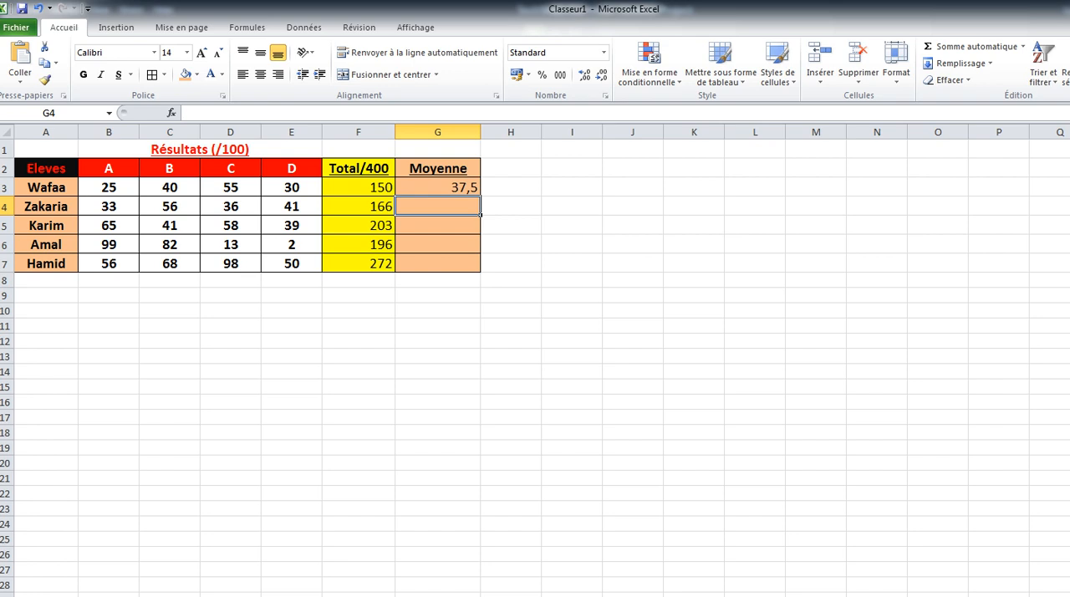
Fill the average formula from G3 down to G7.
{"action": "left_click", "coordinate": [437, 187]}
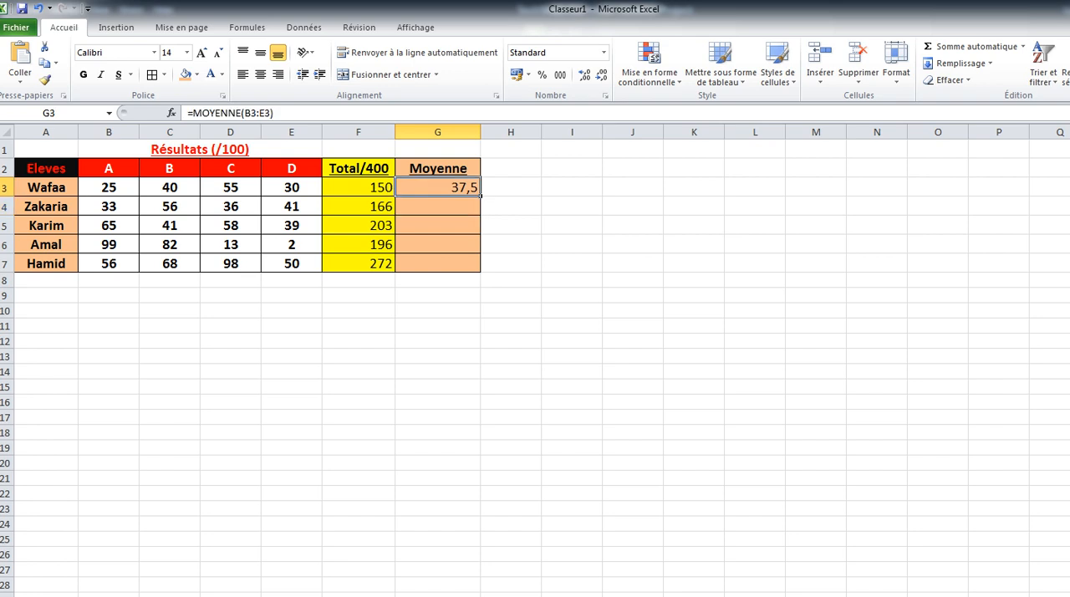
{"action": "left_click_drag", "start_coordinate": [481, 197], "coordinate": [480, 271]}
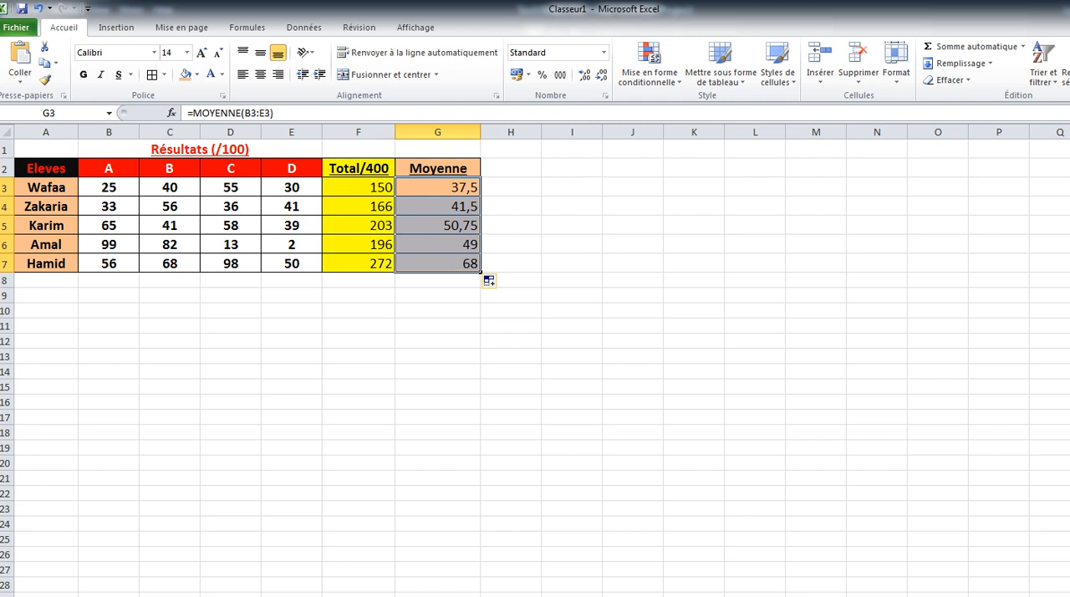
{"action": "left_click", "coordinate": [437, 325]}
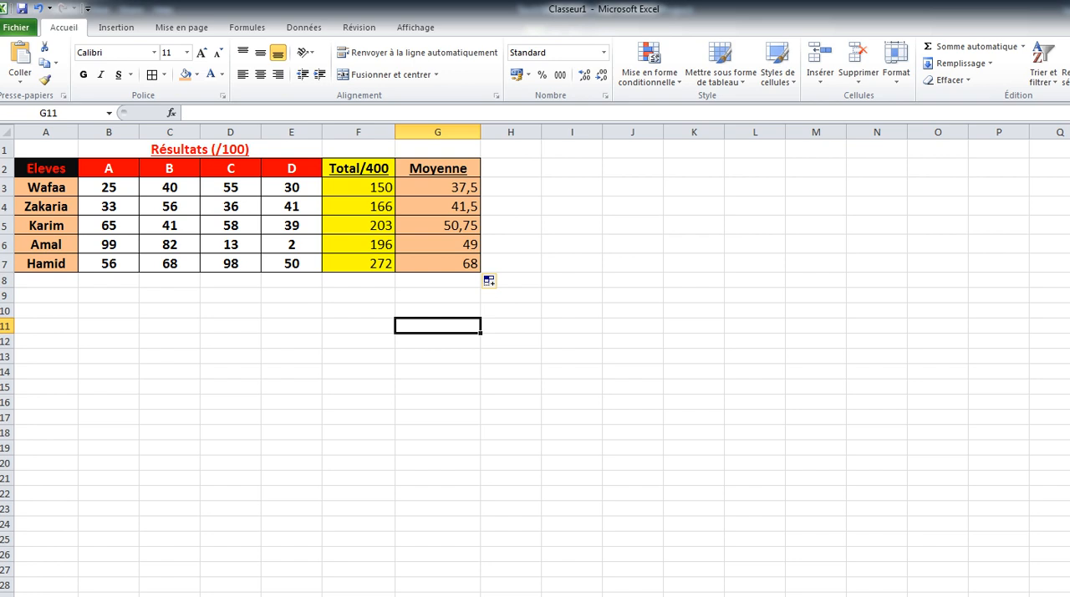
Change the mark in cell E6 to 52.
{"action": "left_click", "coordinate": [292, 244]}
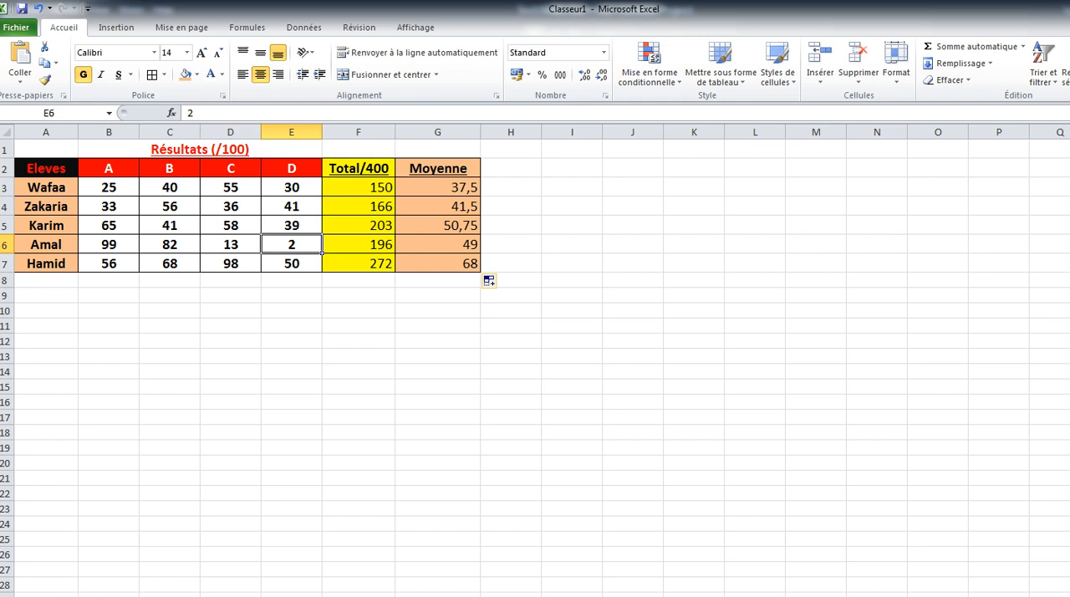
{"action": "left_click", "coordinate": [188, 113]}
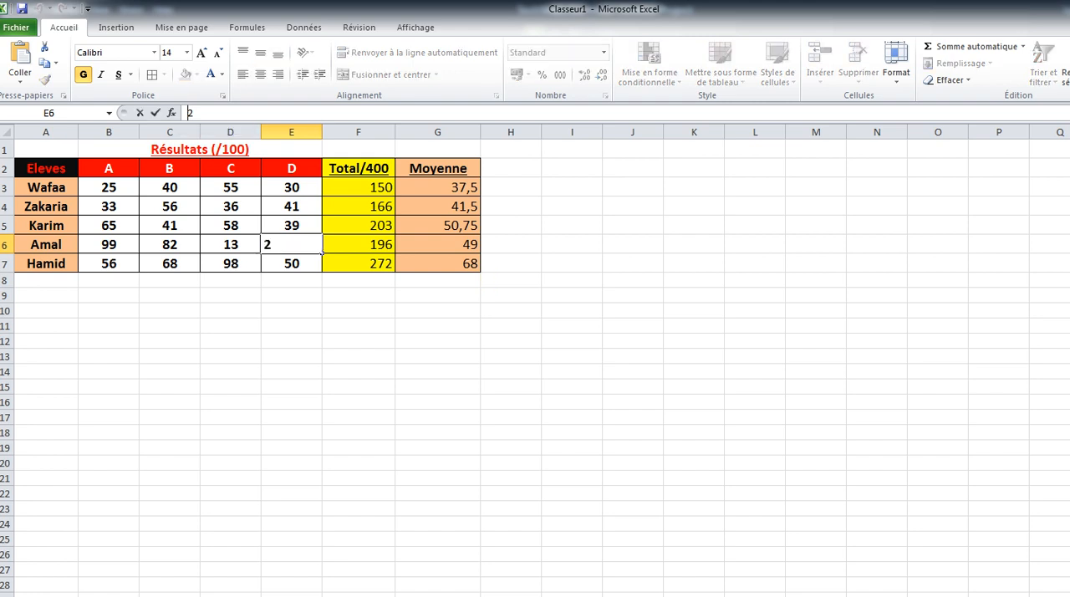
{"action": "type", "text": "5"}
{"action": "key", "text": "Return"}
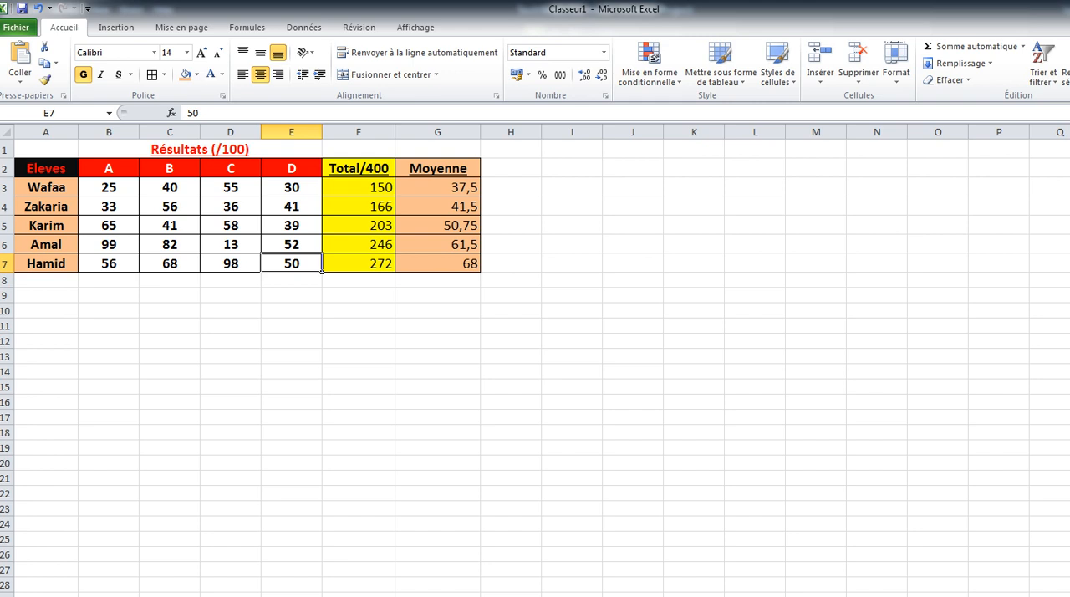
Replace the mark in cell B3 with 75.
{"action": "left_click", "coordinate": [109, 188]}
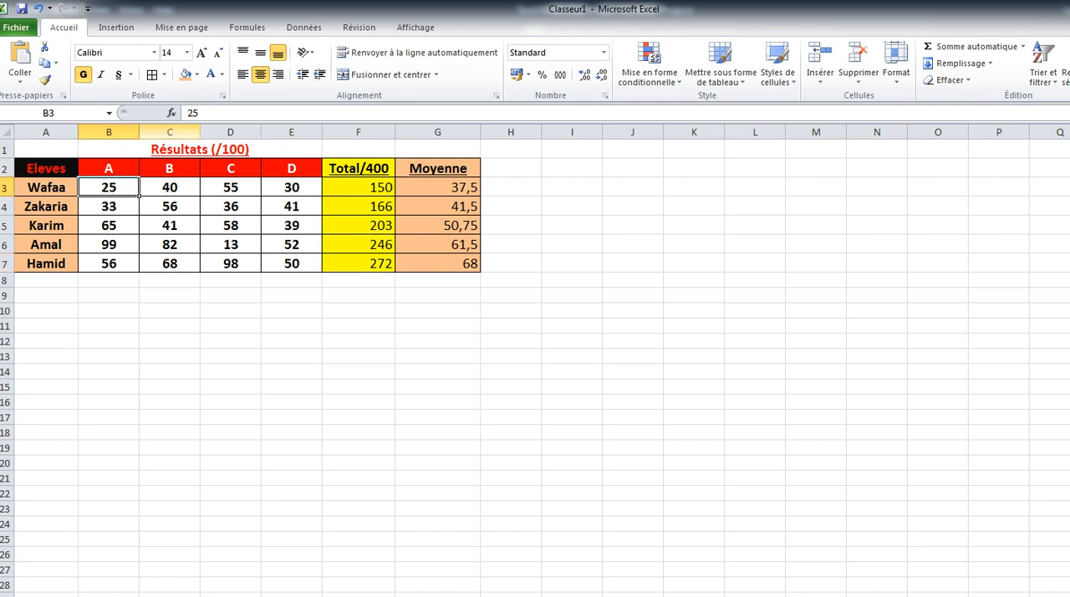
{"action": "double_click", "coordinate": [193, 113]}
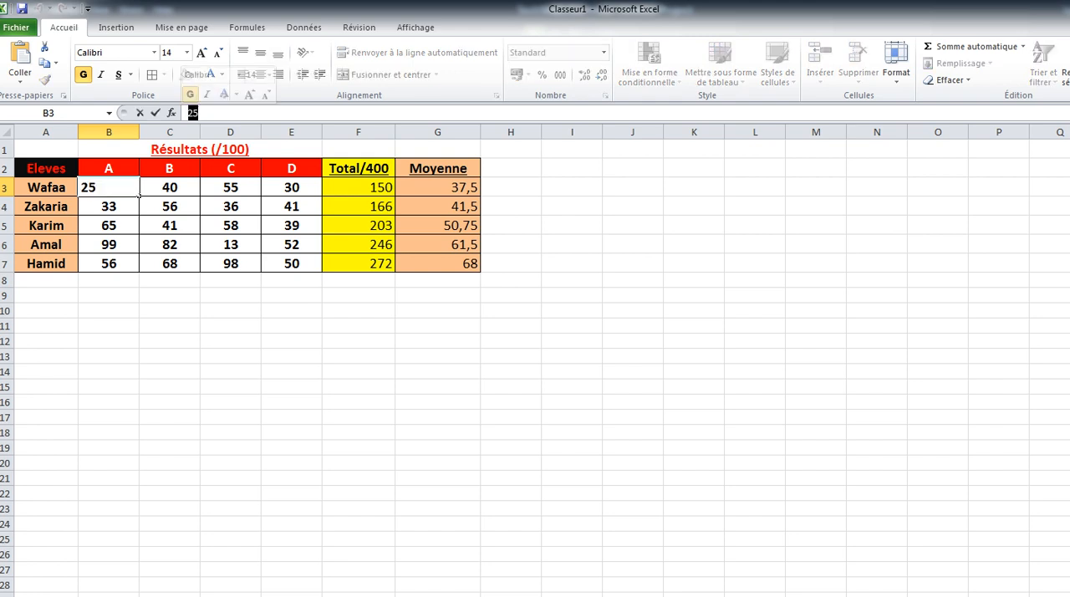
{"action": "type", "text": "7"}
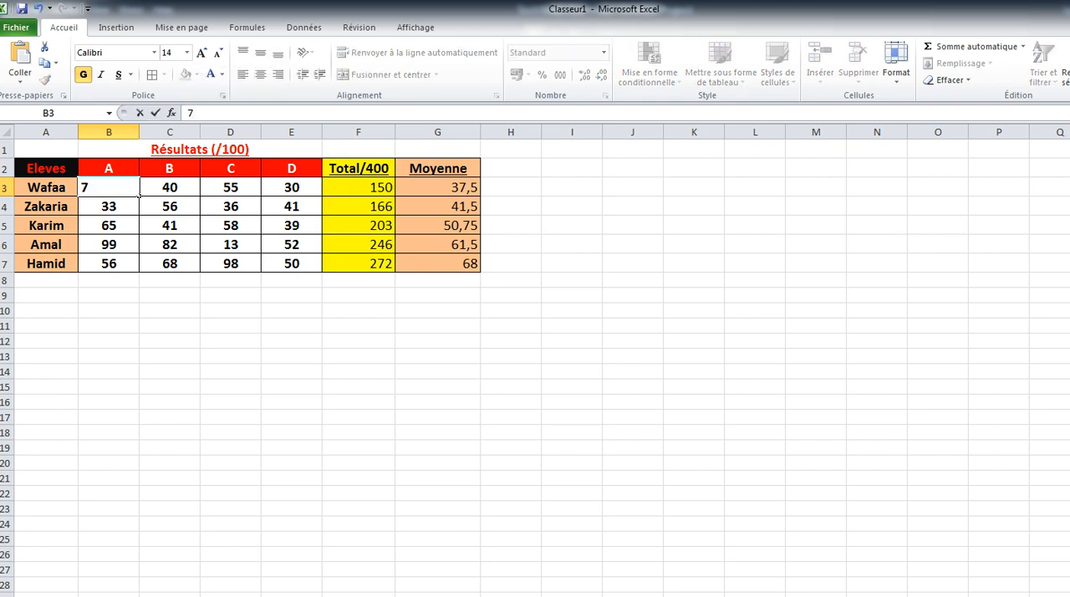
{"action": "type", "text": "5"}
{"action": "key", "text": "Return"}
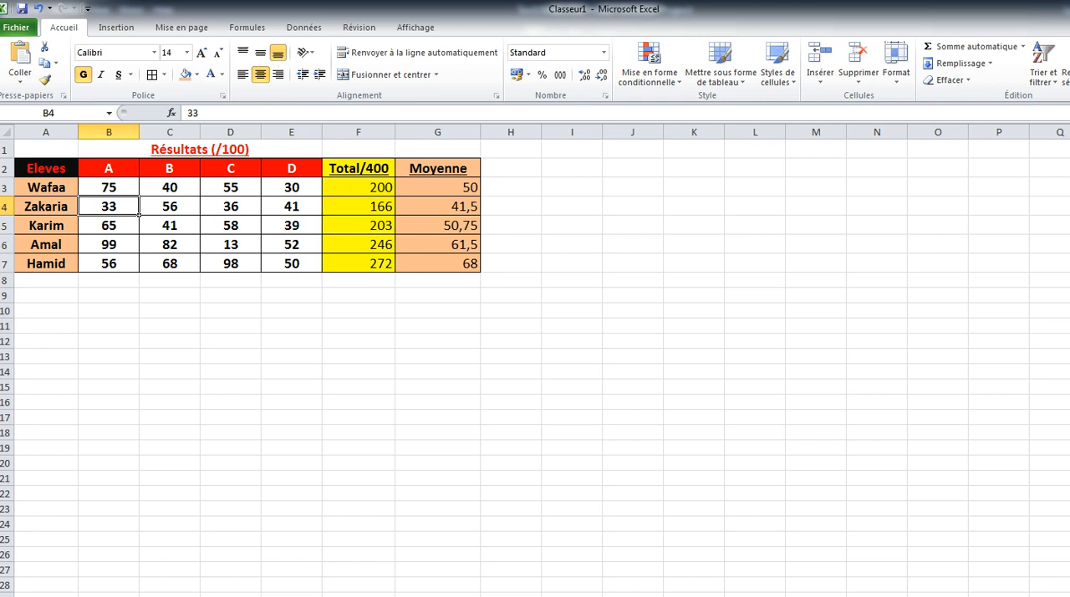
Edit the total formula in F5 so its range ends at column D, reading =SOMME(B5:D5).
{"action": "left_click", "coordinate": [109, 225]}
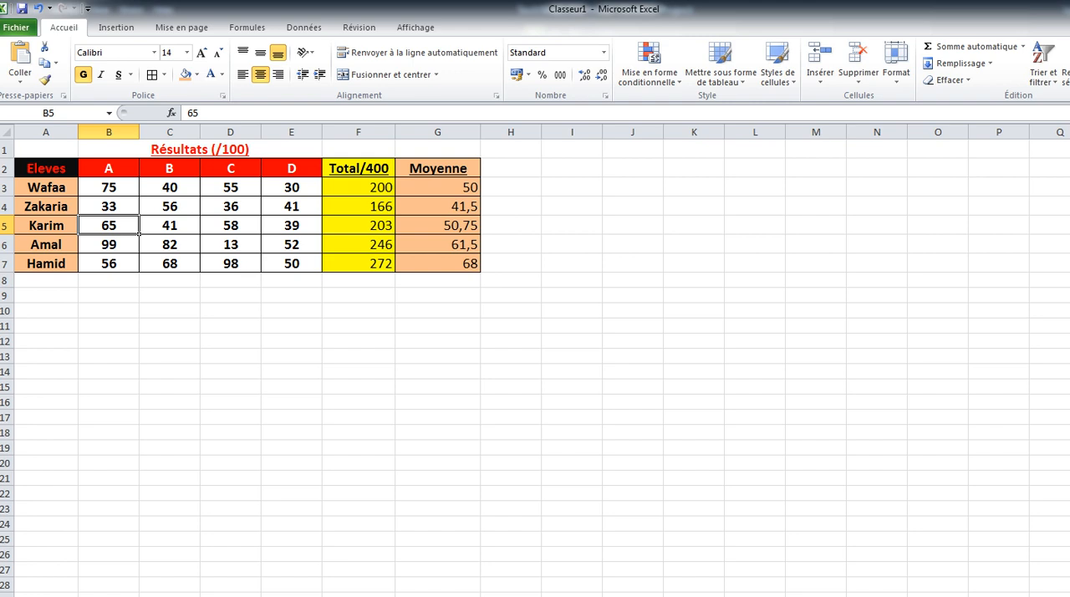
{"action": "left_click", "coordinate": [359, 226]}
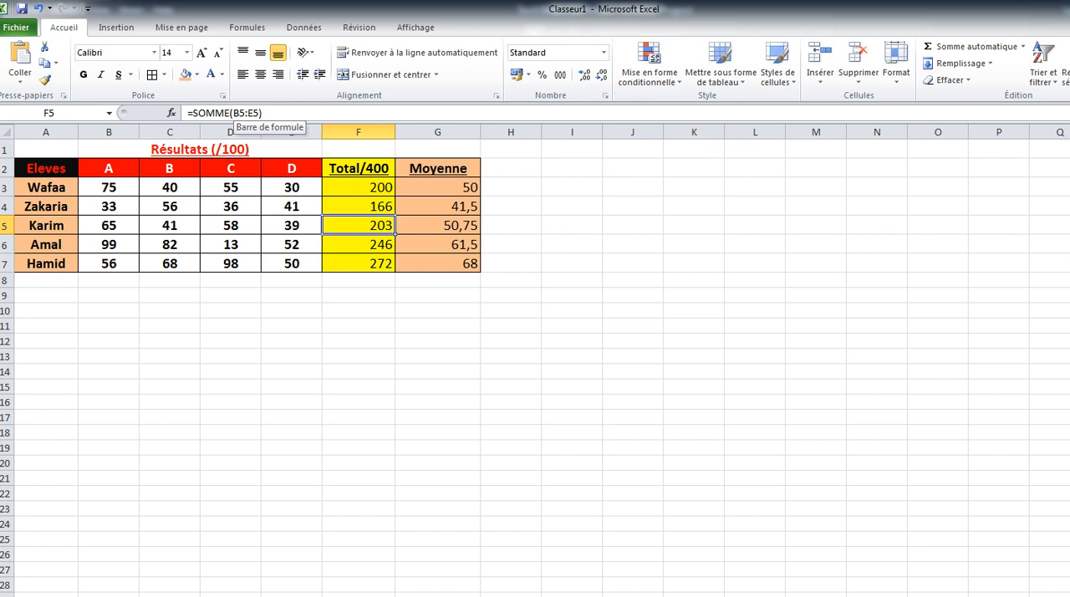
{"action": "left_click", "coordinate": [243, 113]}
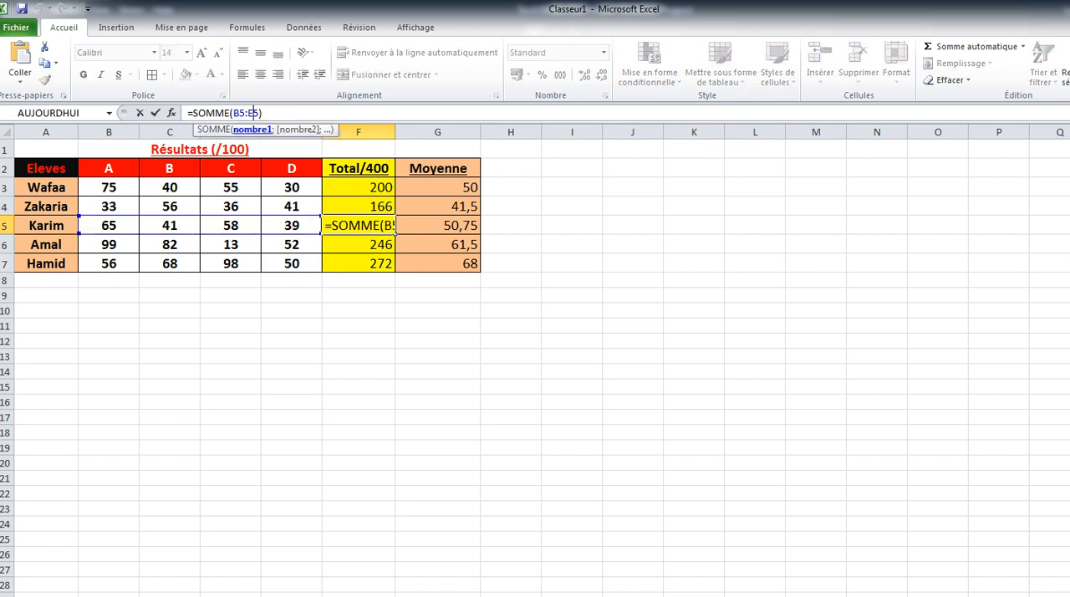
{"action": "key", "text": "BackSpace"}
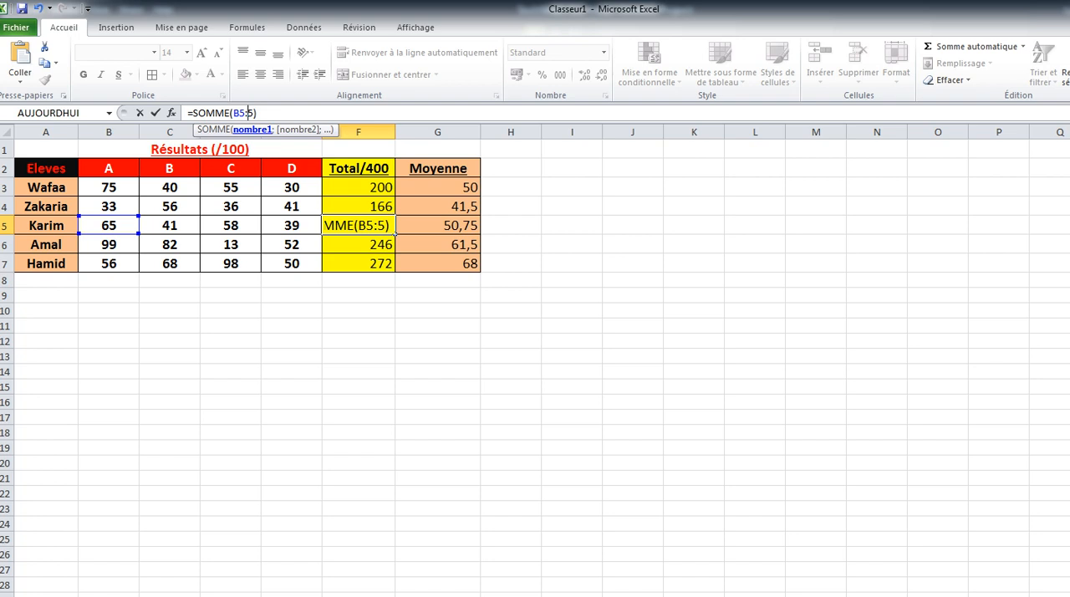
{"action": "type", "text": "D"}
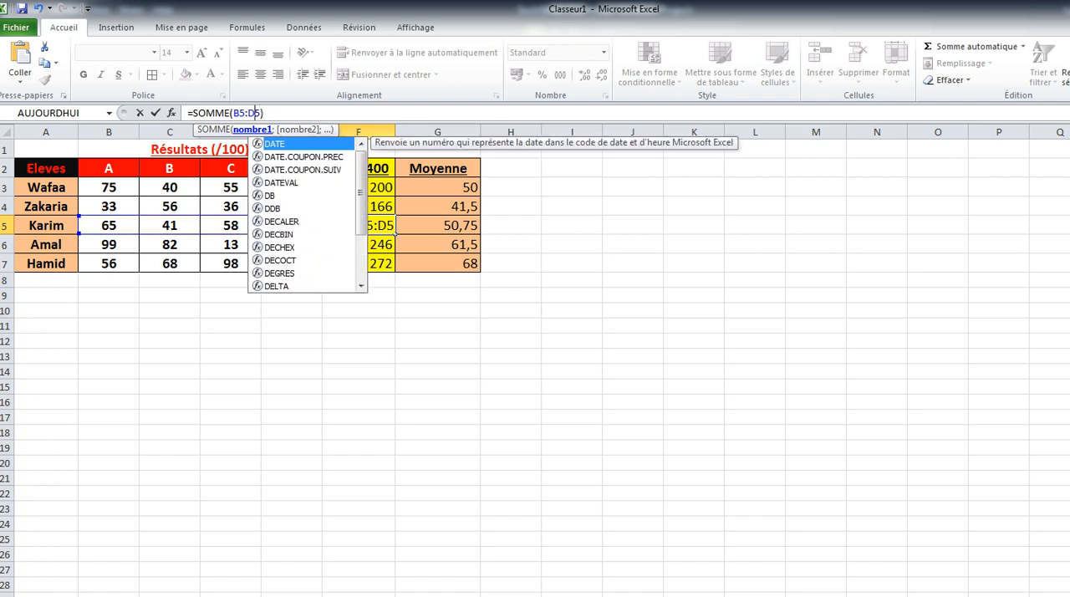
Replace the colon with a semicolon in the F5 total formula so it reads =SOMME(B5;D5).
{"action": "left_click", "coordinate": [245, 113]}
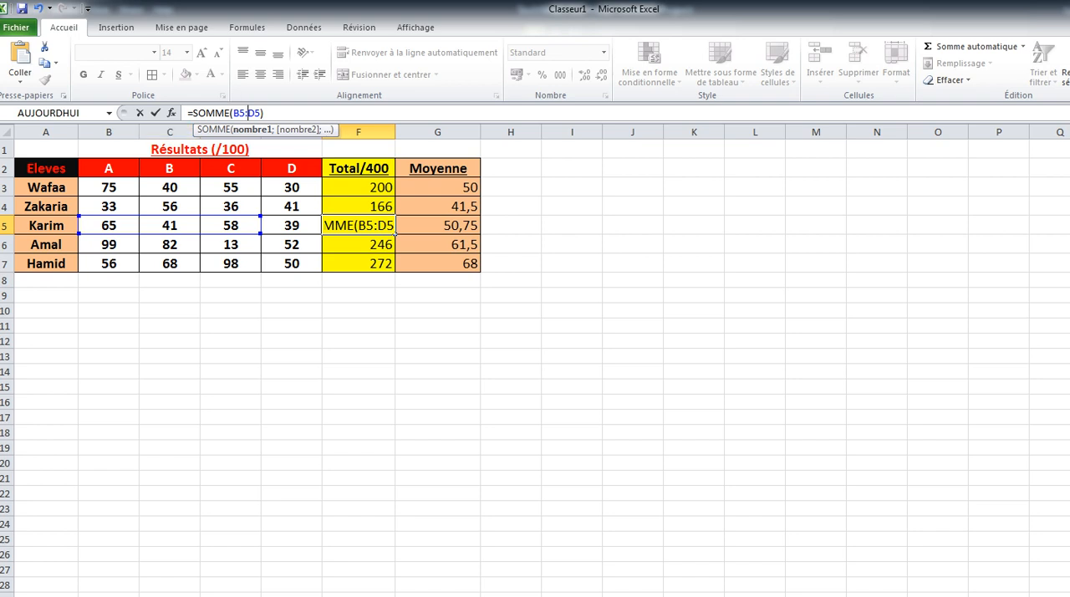
{"action": "key", "text": "BackSpace"}
{"action": "key", "text": "BackSpace"}
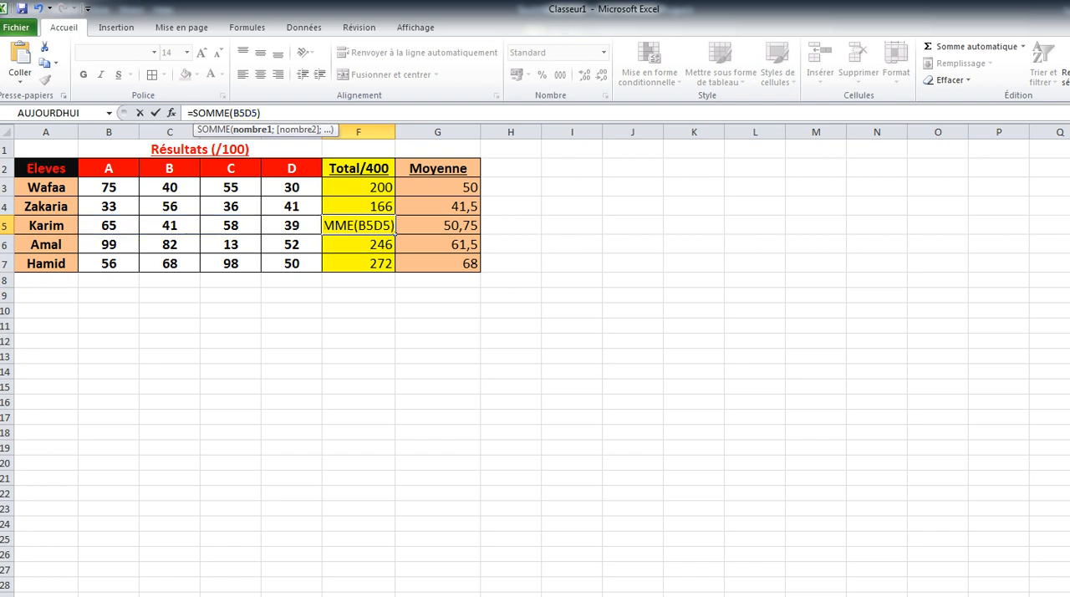
{"action": "type", "text": ";"}
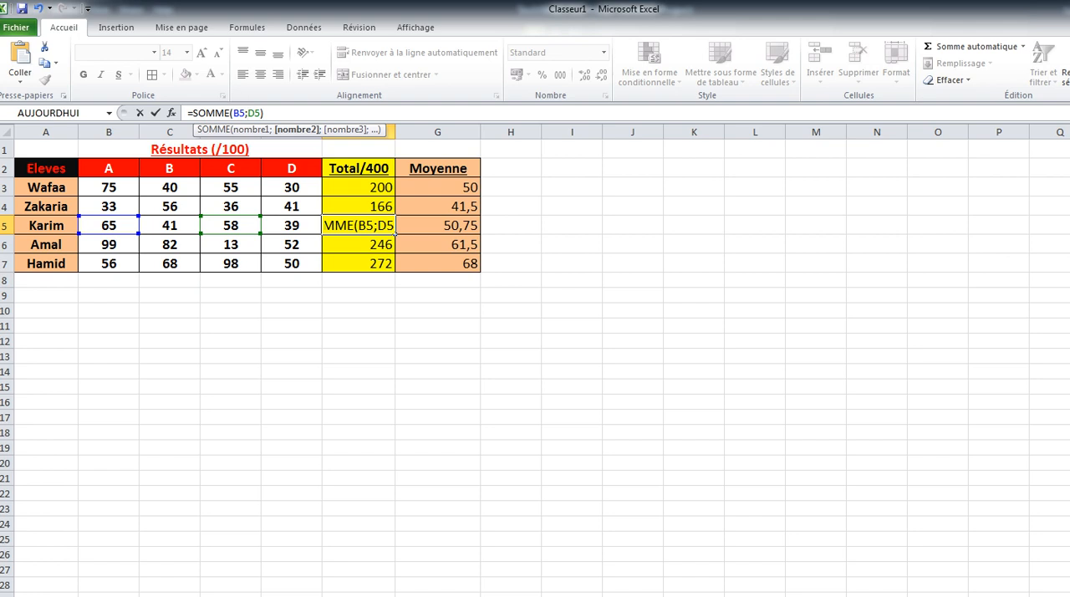
{"action": "key", "text": "Return"}
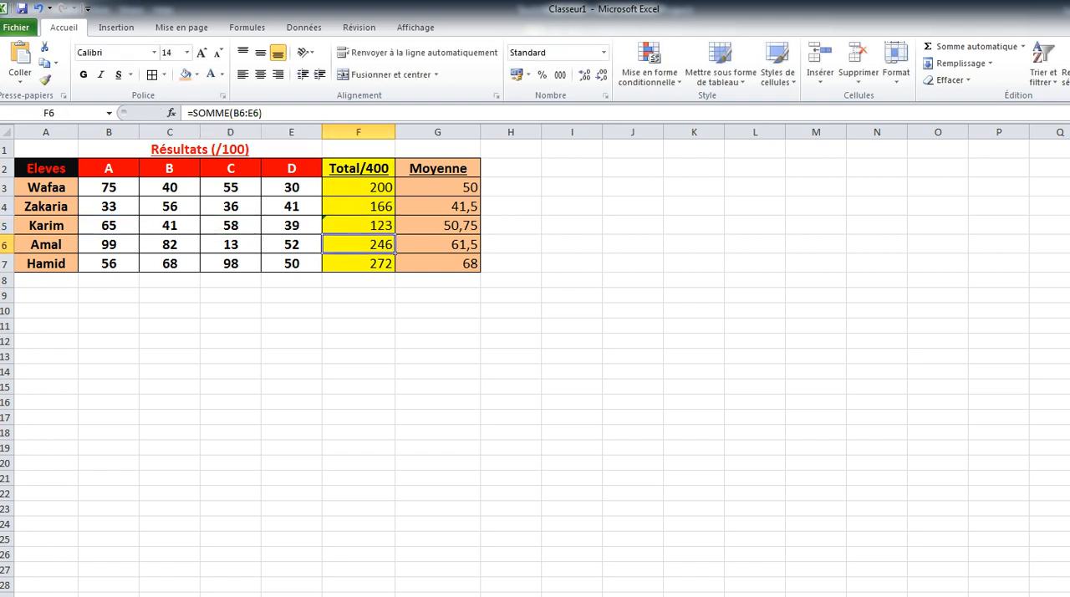
Edit the average formula in G5 to use a semicolon and cell D5, reading =MOYENNE(B5;D5).
{"action": "left_click", "coordinate": [290, 226]}
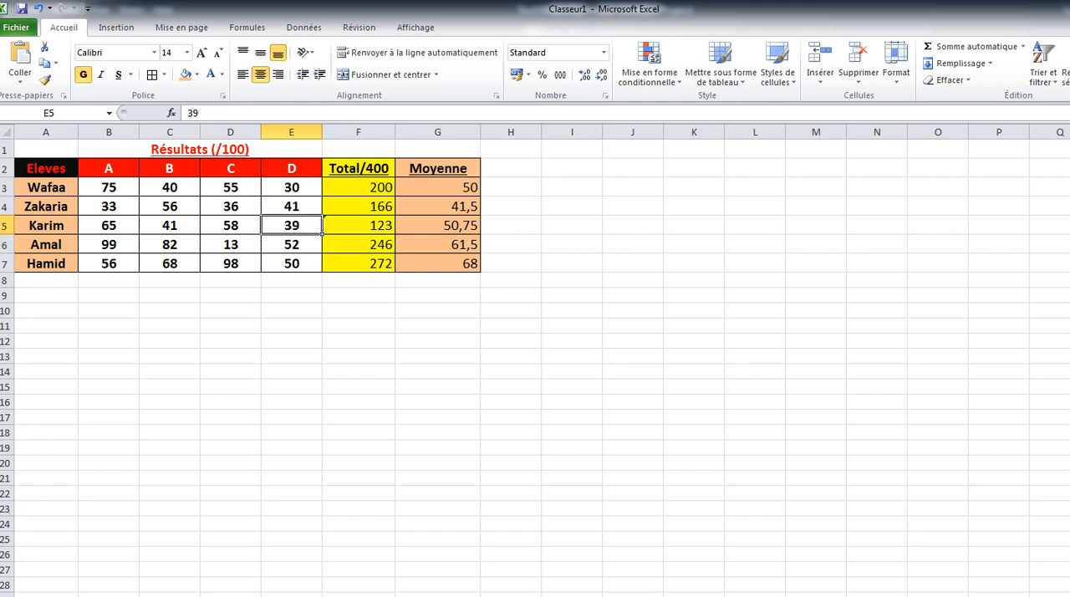
{"action": "key", "text": "Right"}
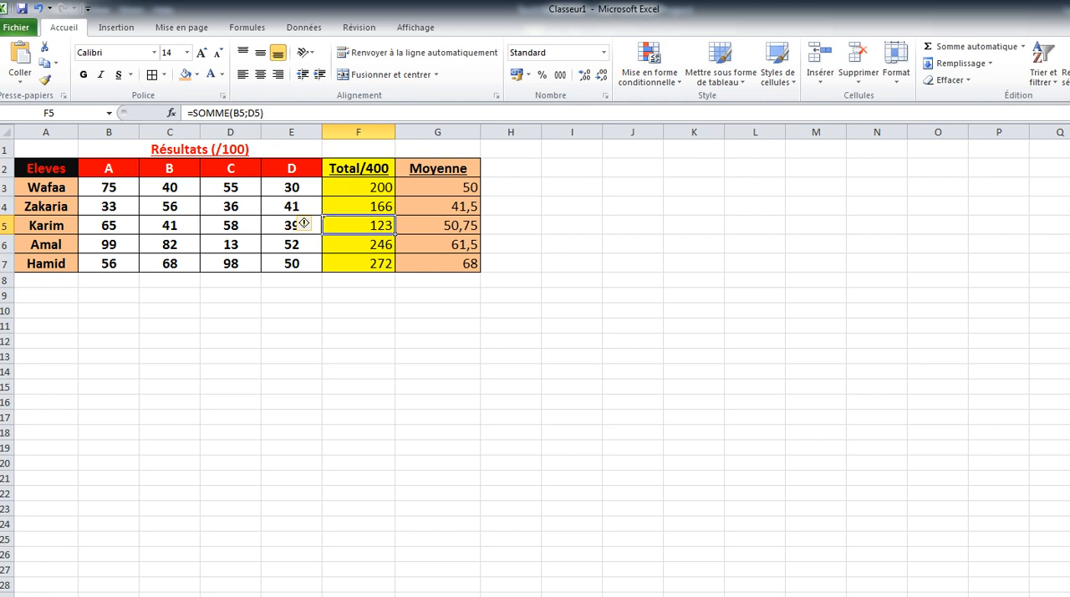
{"action": "key", "text": "Right"}
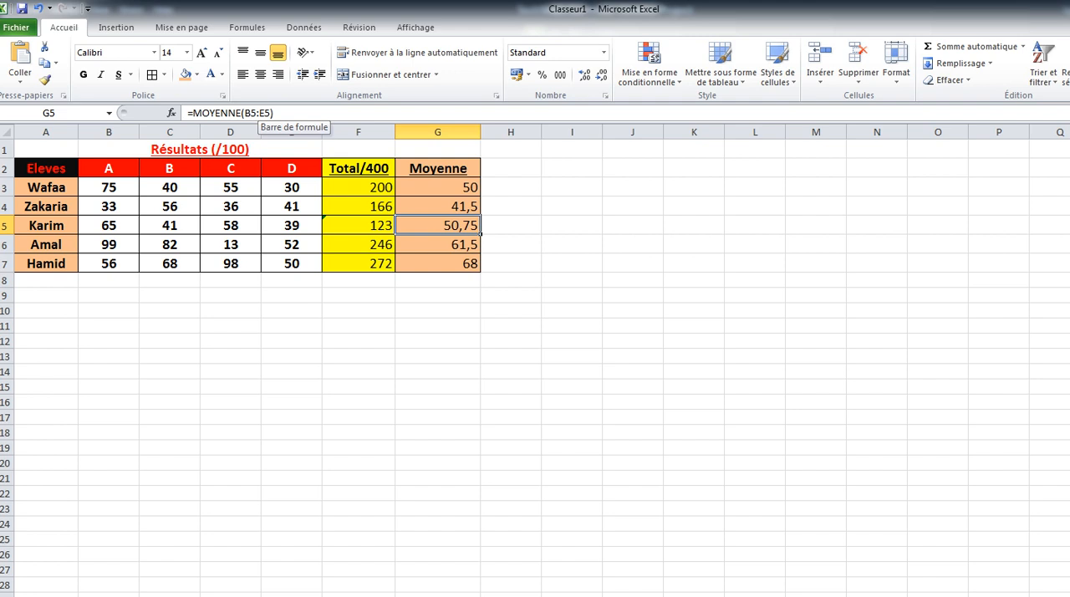
{"action": "left_click", "coordinate": [265, 112]}
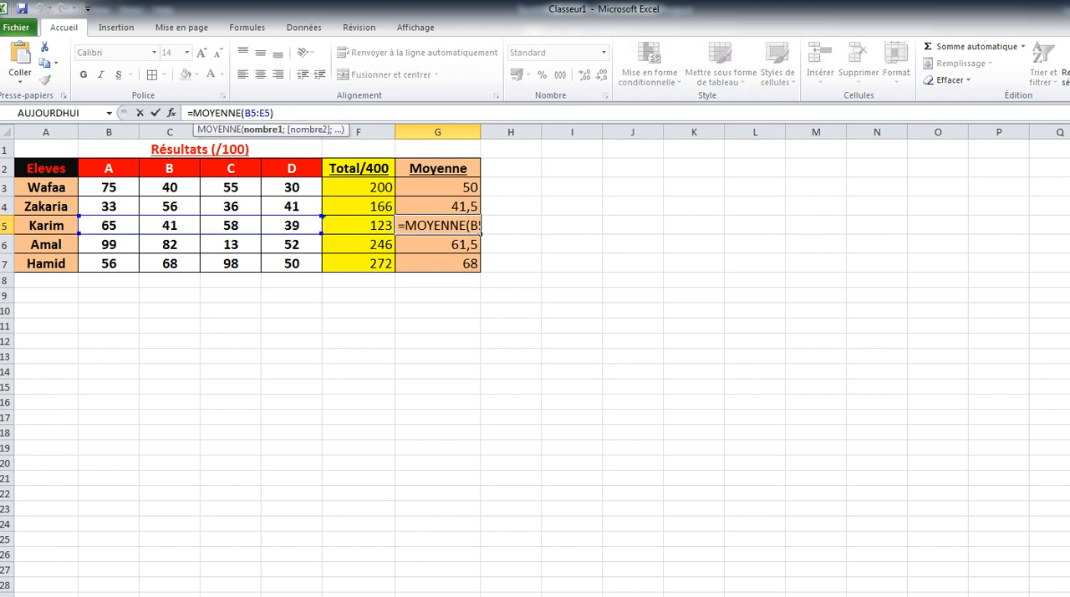
{"action": "key", "text": "BackSpace"}
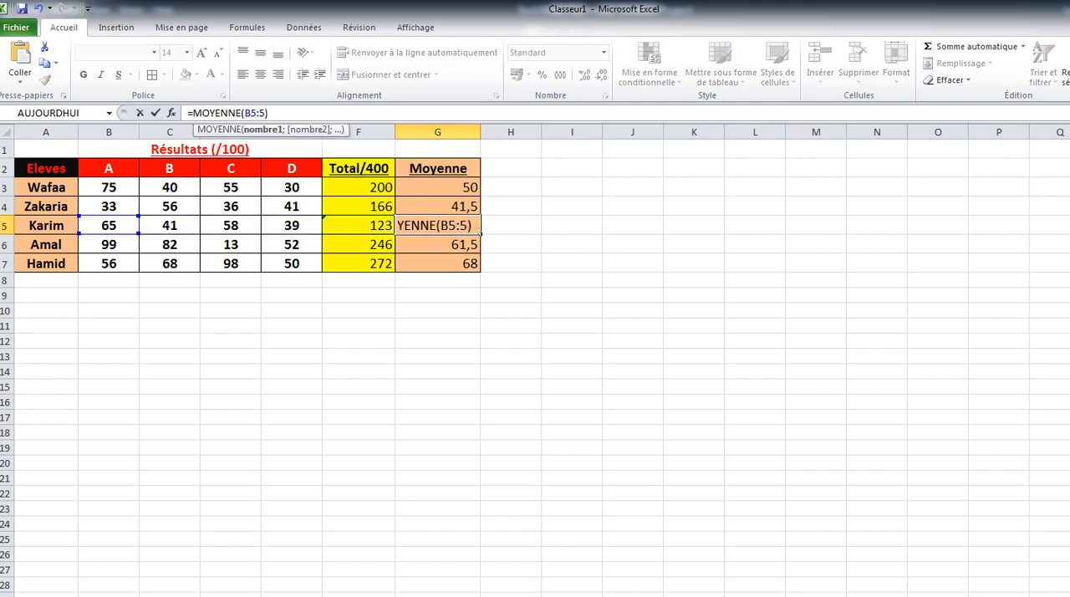
{"action": "key", "text": "BackSpace"}
{"action": "type", "text": "."}
{"action": "key", "text": "BackSpace"}
{"action": "type", "text": ";"}
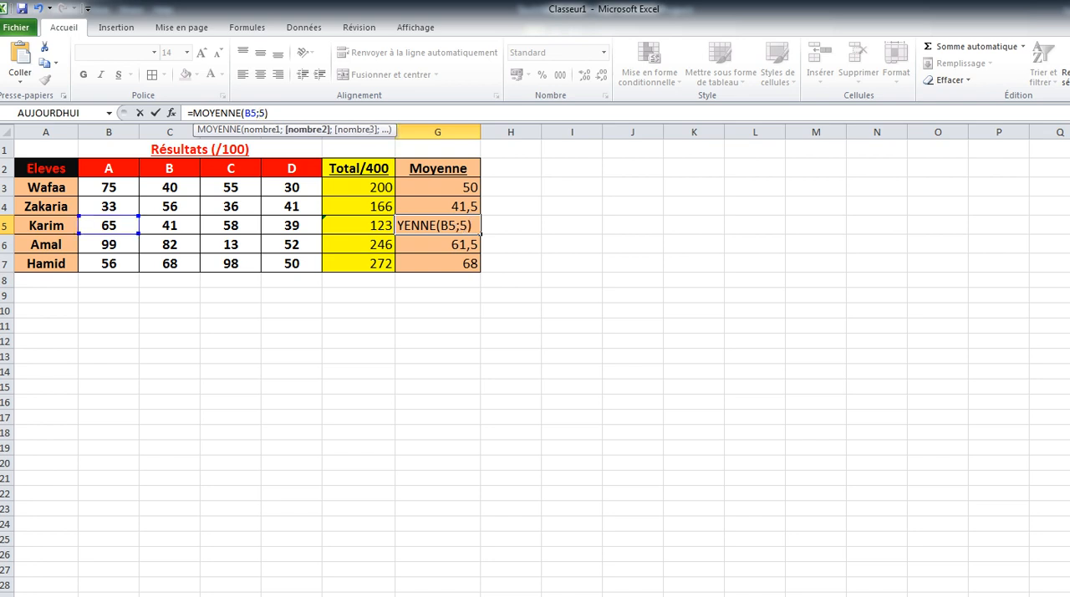
{"action": "type", "text": "D"}
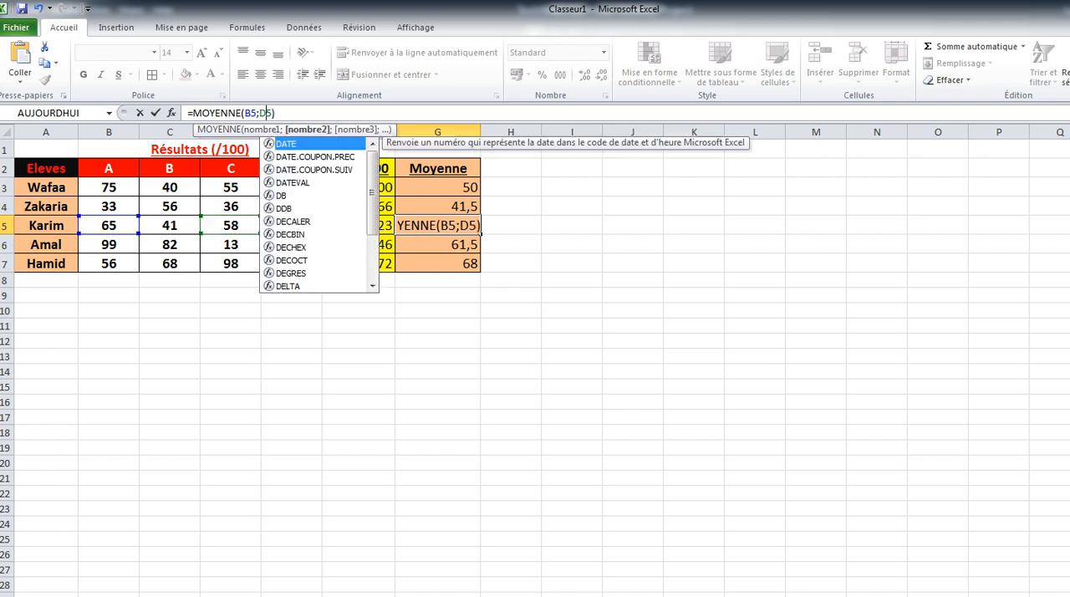
{"action": "key", "text": "Return"}
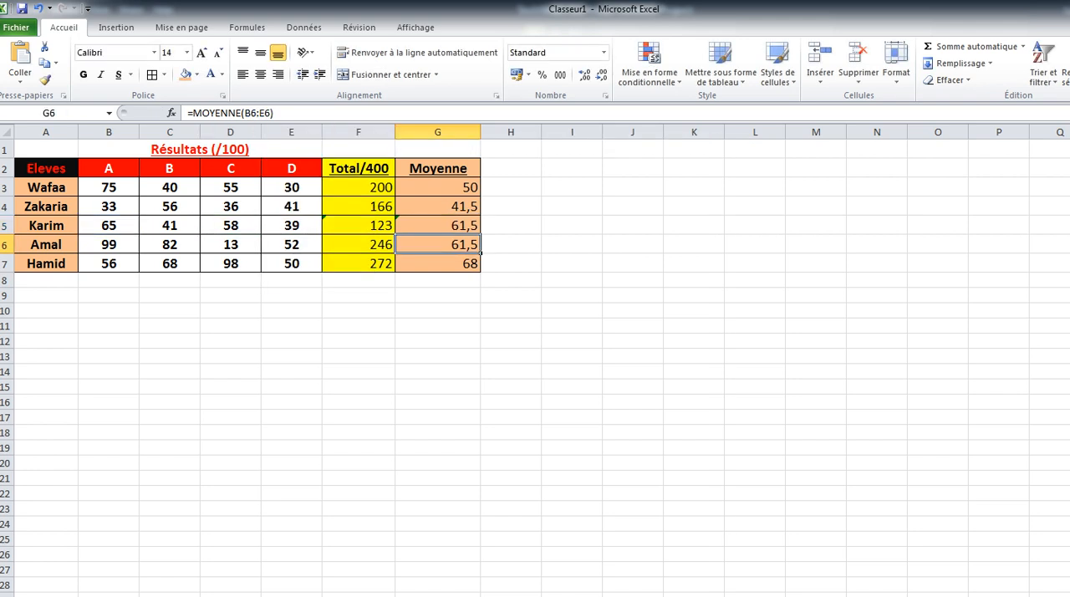
{"action": "left_click", "coordinate": [437, 225]}
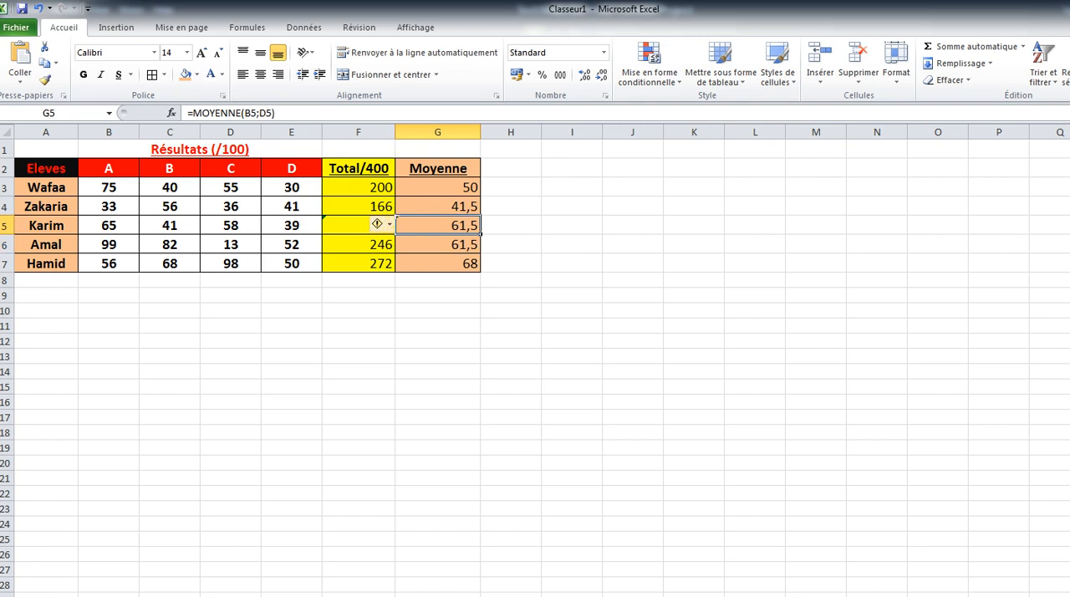
{"action": "left_click", "coordinate": [359, 225]}
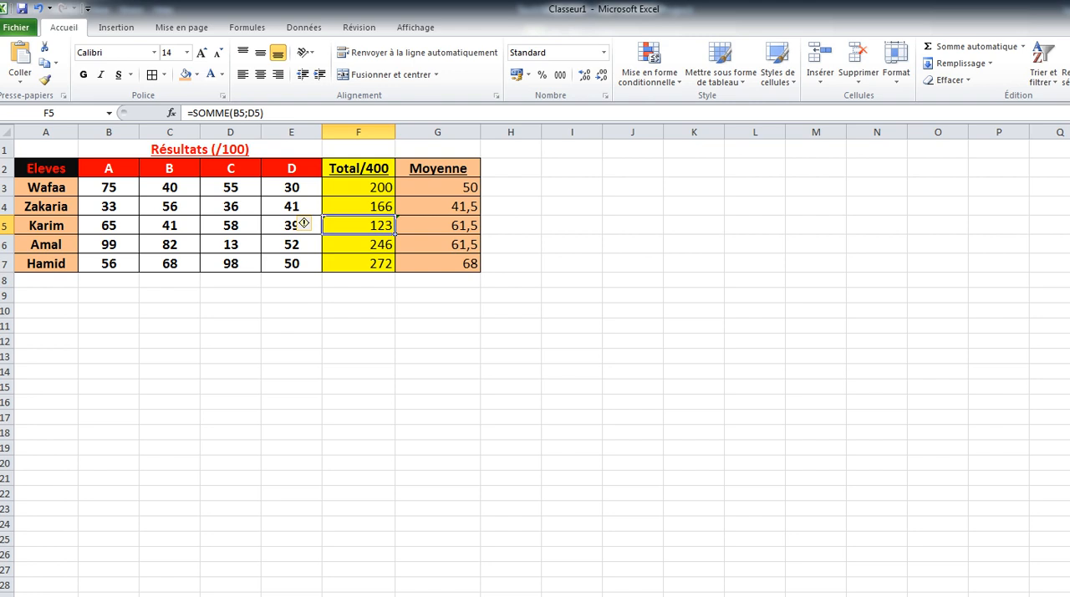
Insert the AUJOURDHUI date function into cell A1 from the date and time function library.
{"action": "key", "text": "ctrl+Home"}
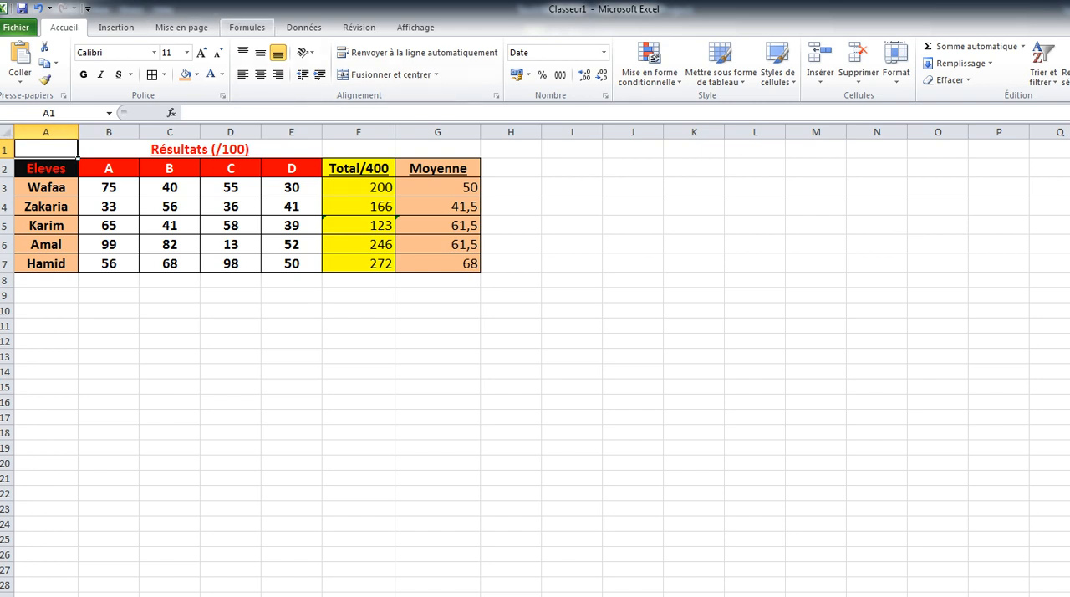
{"action": "left_click", "coordinate": [246, 27]}
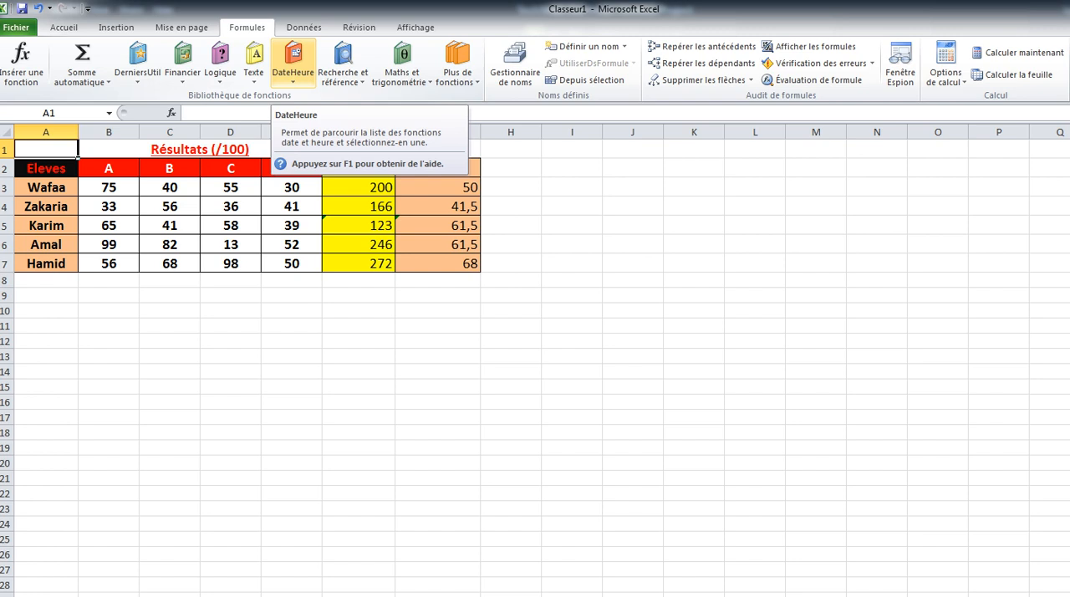
{"action": "left_click", "coordinate": [293, 63]}
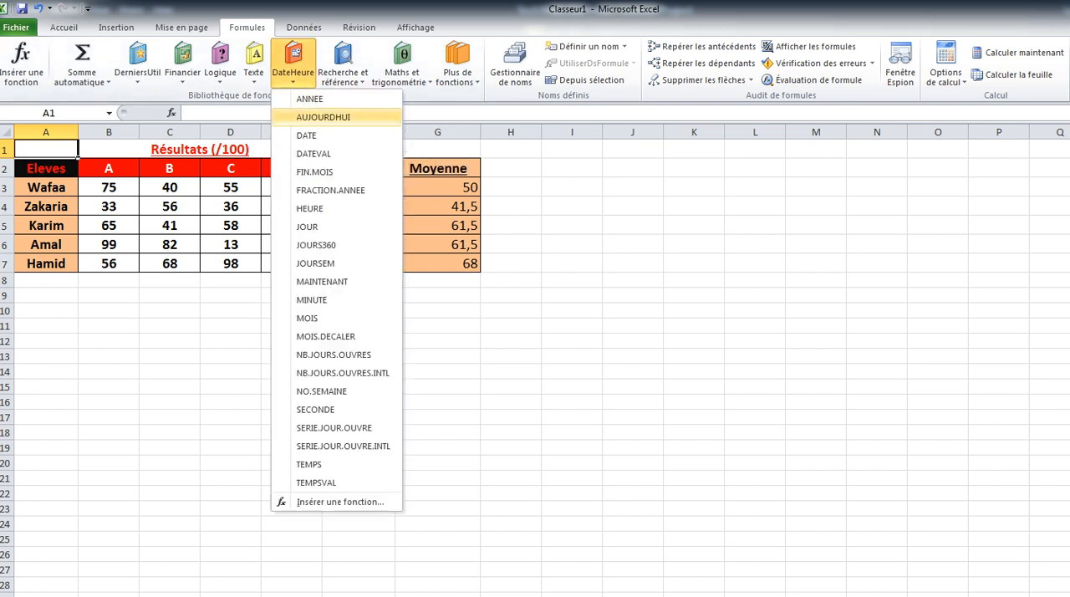
{"action": "left_click", "coordinate": [323, 117]}
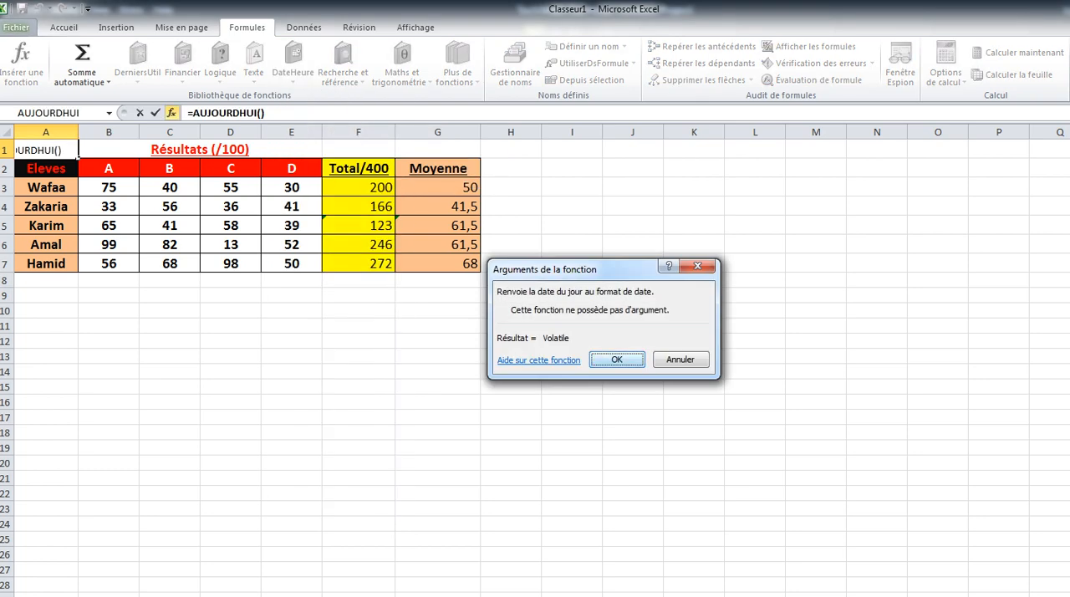
{"action": "key", "text": "Return"}
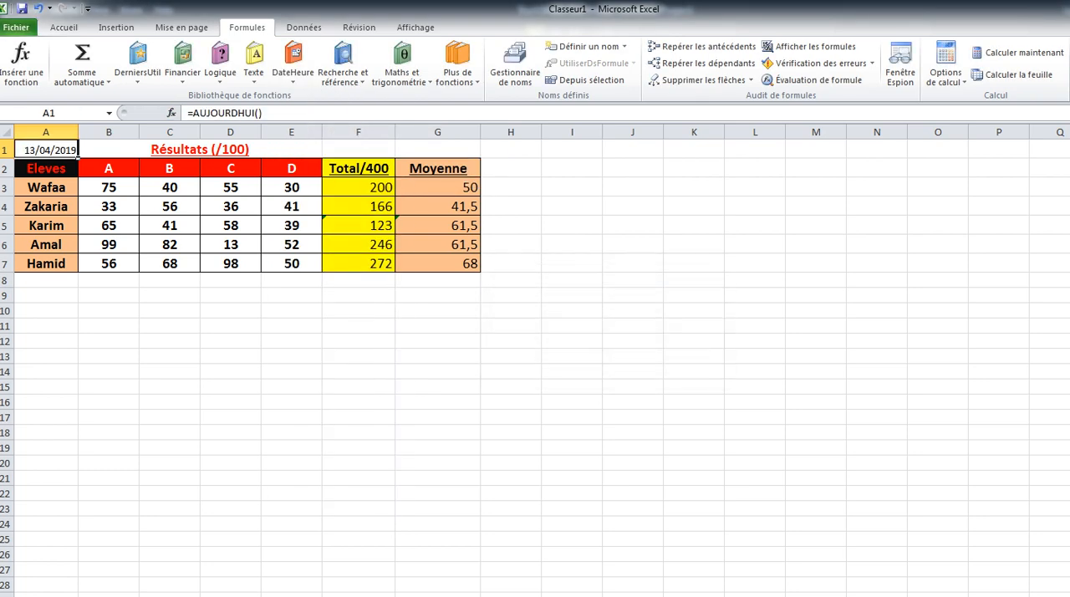